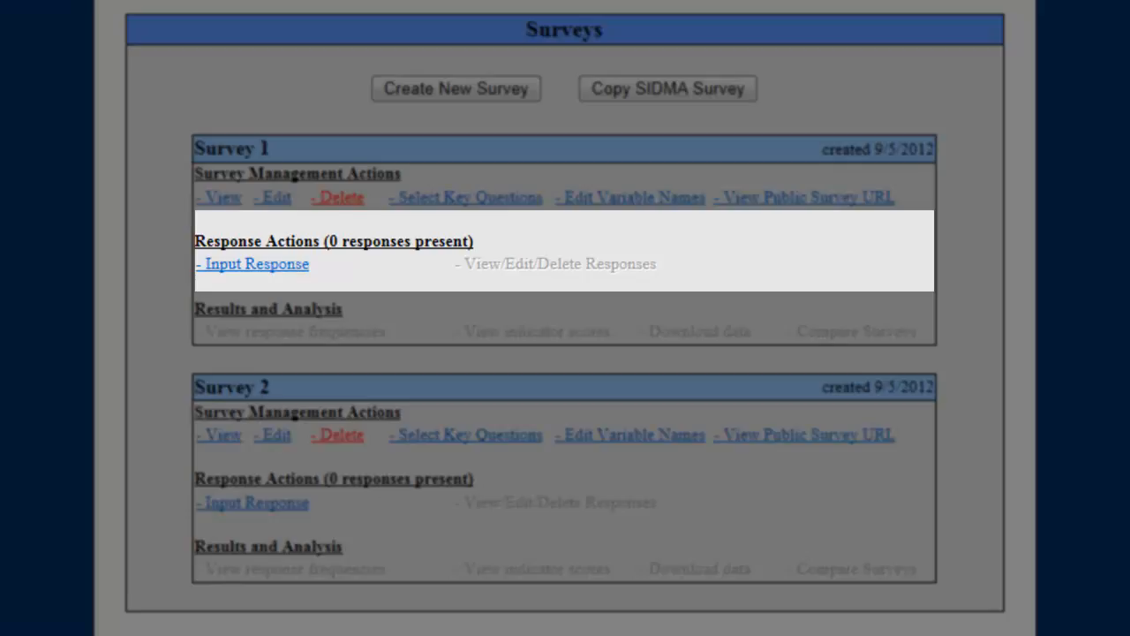
- Start a new response input for Survey 1 and enter "Response 1" as its Response ID
left_click(261, 267)
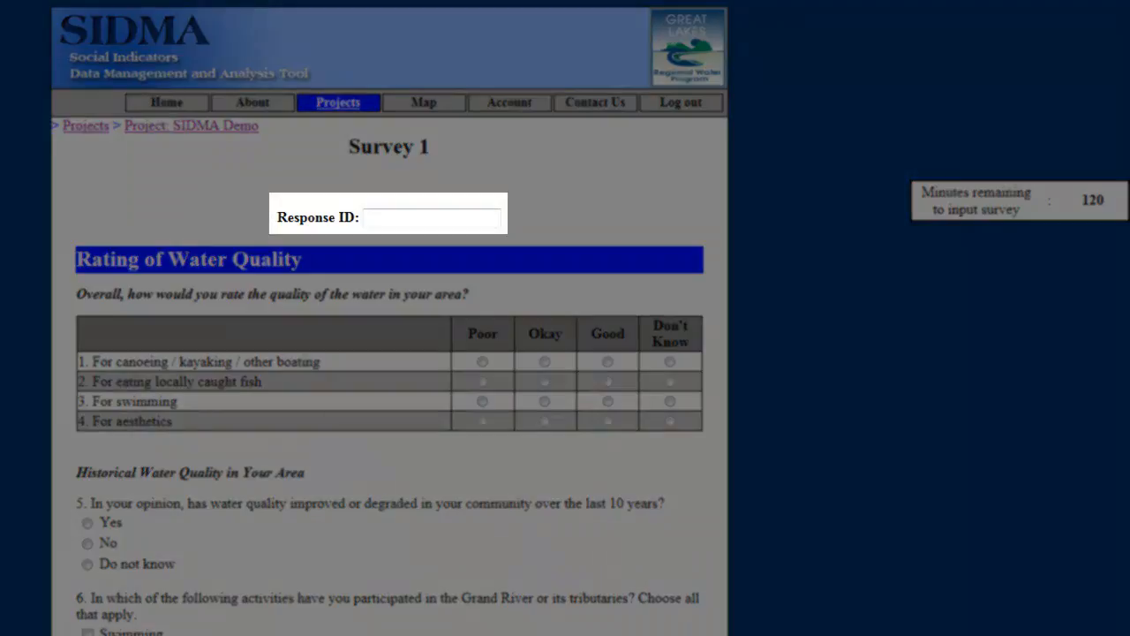
left_click(377, 220)
type("Response 1")
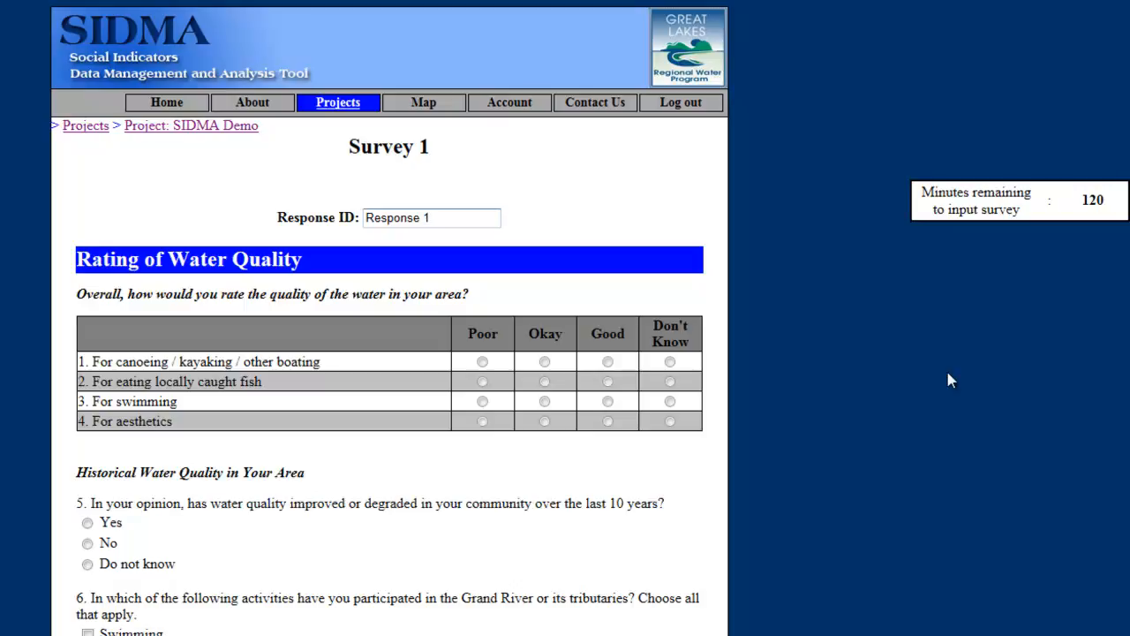
- Rate local water quality as Okay for boating, Poor for eating locally caught fish, Okay for swimming and Okay for aesthetics
left_click(545, 362)
left_click(482, 382)
left_click(544, 400)
left_click(544, 422)
- Answer question 5 with Do not know, mark Swimming, Fishing and Boating in question 6, and enter 2011 for question 7
left_click(87, 564)
left_click(88, 632)
left_click(87, 635)
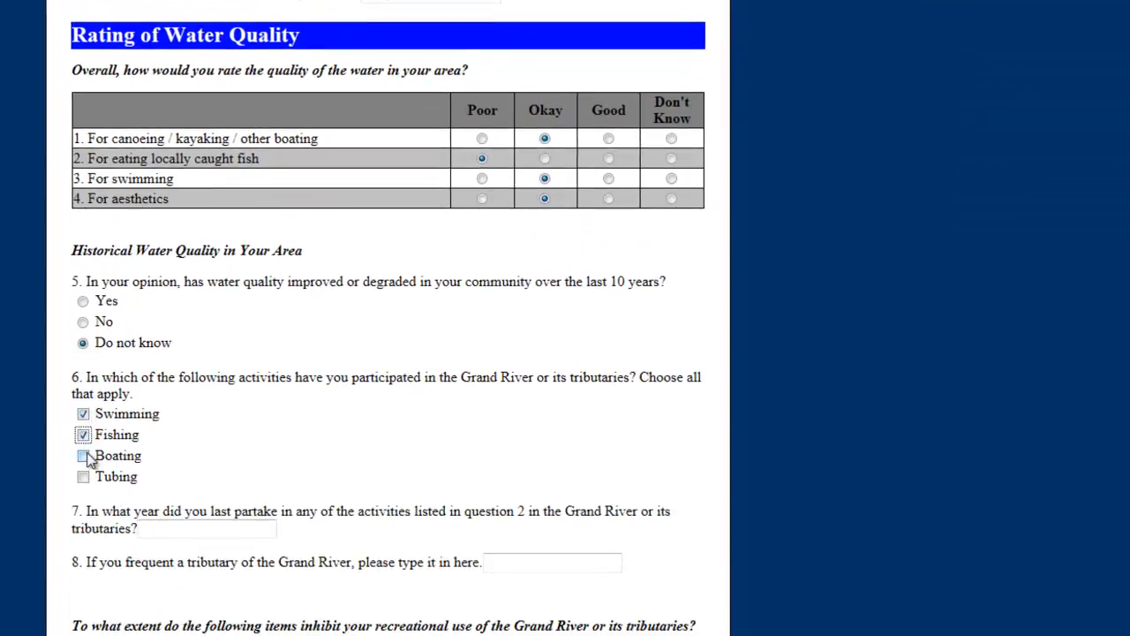
left_click(85, 457)
left_click(178, 529)
type("2011")
- Rate what inhibits recreational use: free time A fair amount, interest in water activities A little, confidence in water quality Very much
scroll(444, 507, "down", 4)
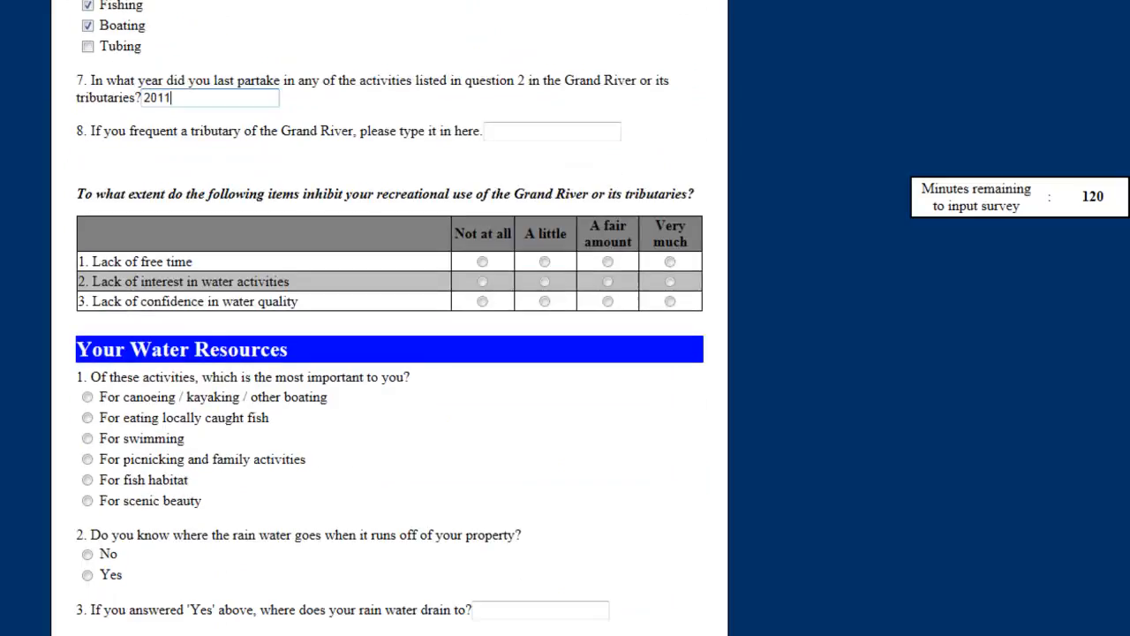
left_click(608, 261)
left_click(545, 283)
left_click(670, 303)
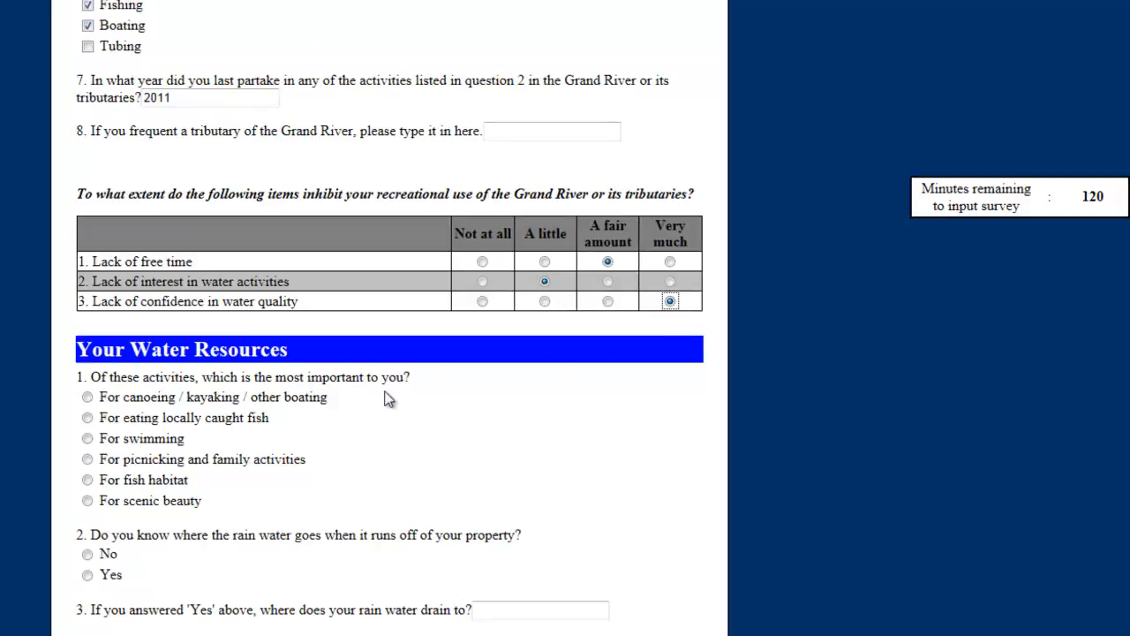
- Under Your Water Resources, choose eating locally caught fish as the most important activity and answer No to the rain water question
left_click(88, 418)
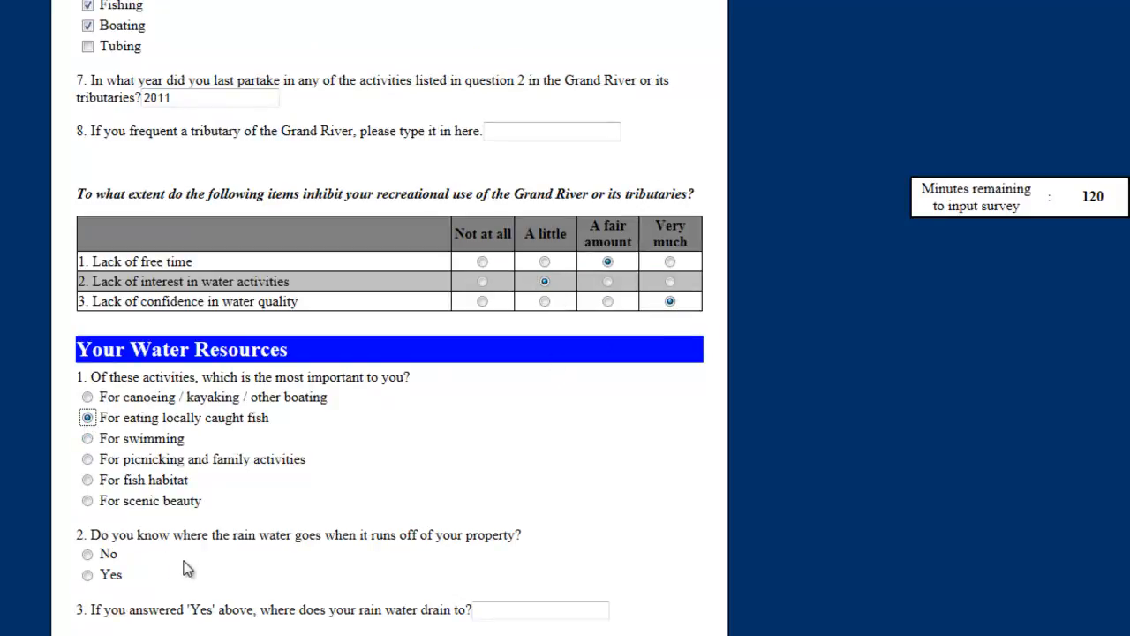
left_click(87, 554)
- Enter 100a for the acres of corn managed in About Your Farm Operation and submit the survey
scroll(100, 554, "down", 3)
scroll(389, 353, "down", 3)
scroll(390, 354, "down", 5)
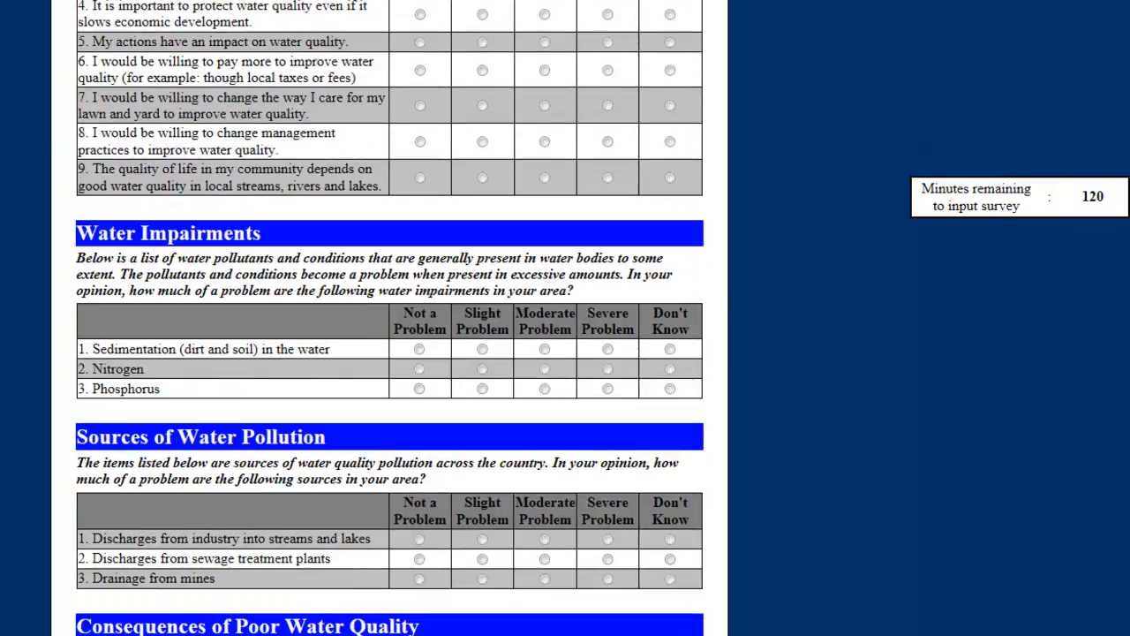
scroll(389, 354, "down", 5)
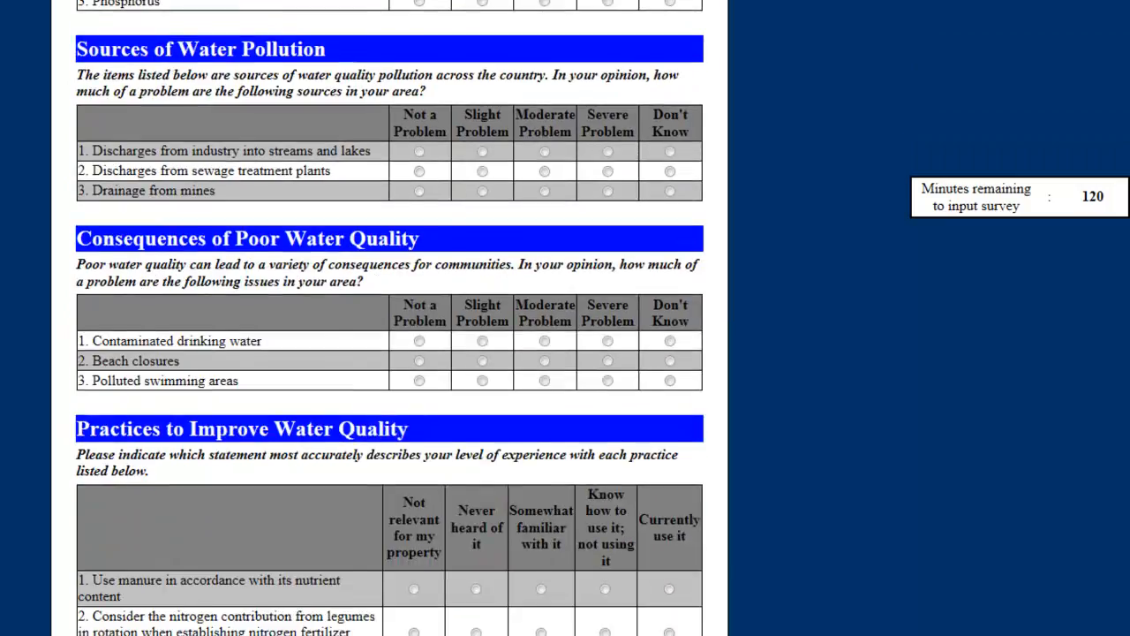
scroll(389, 353, "down", 15)
scroll(389, 353, "down", 15)
scroll(390, 353, "down", 3)
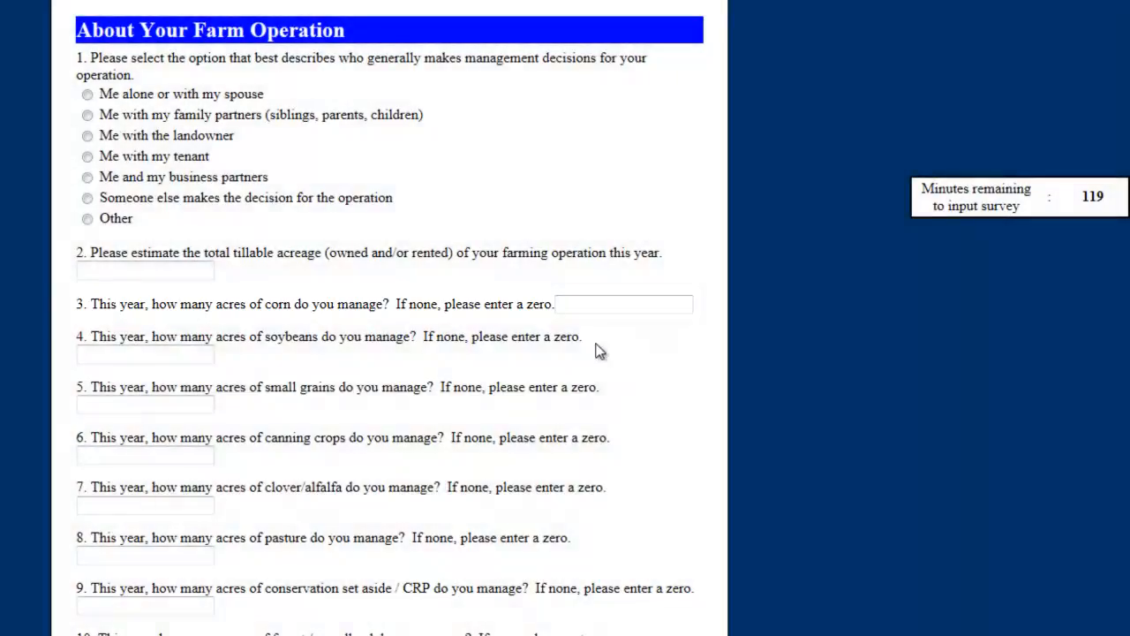
left_click(623, 304)
type("100a")
left_click(648, 393)
scroll(674, 382, "down", 10)
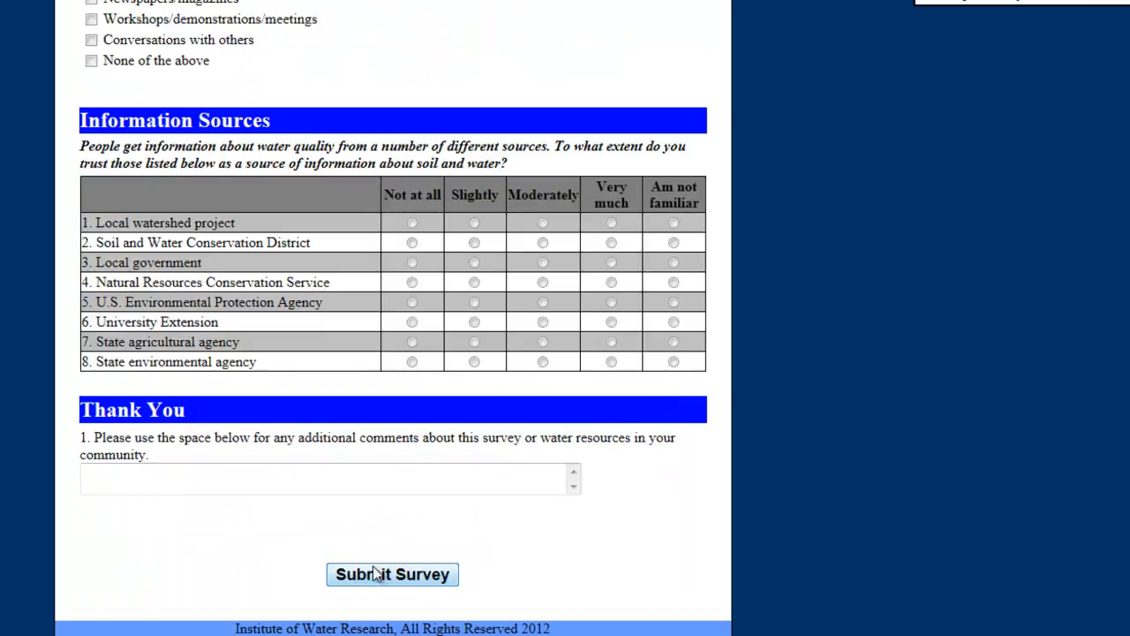
left_click(377, 574)
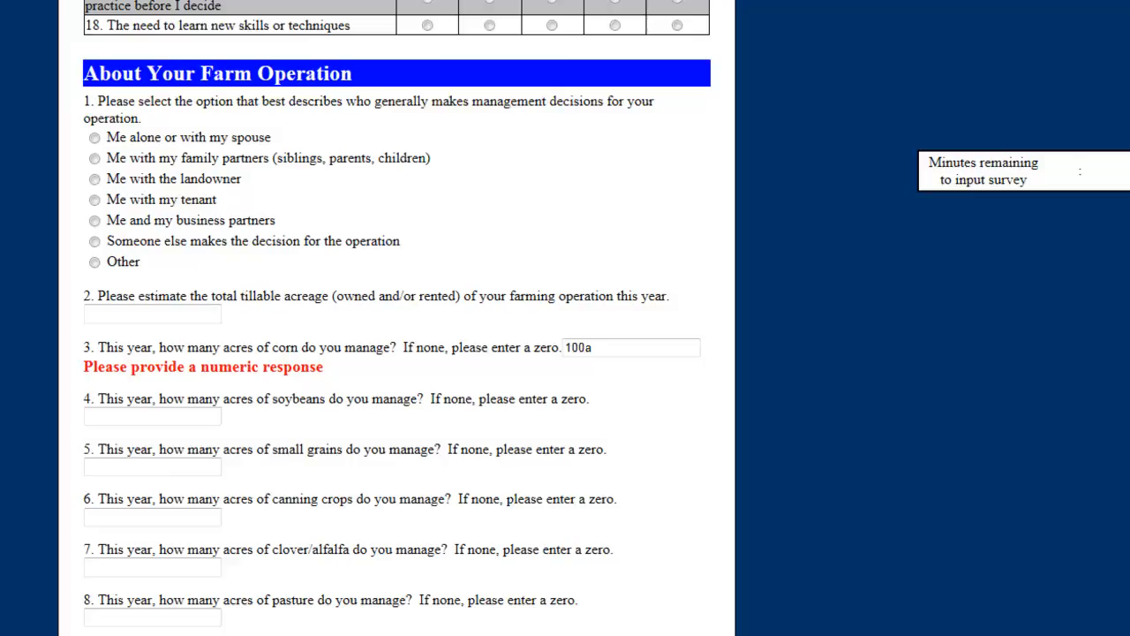
- Correct the acres of corn managed to 100 and submit the survey again
left_click(623, 344)
key("BackSpace")
scroll(1102, 552, "down", 15)
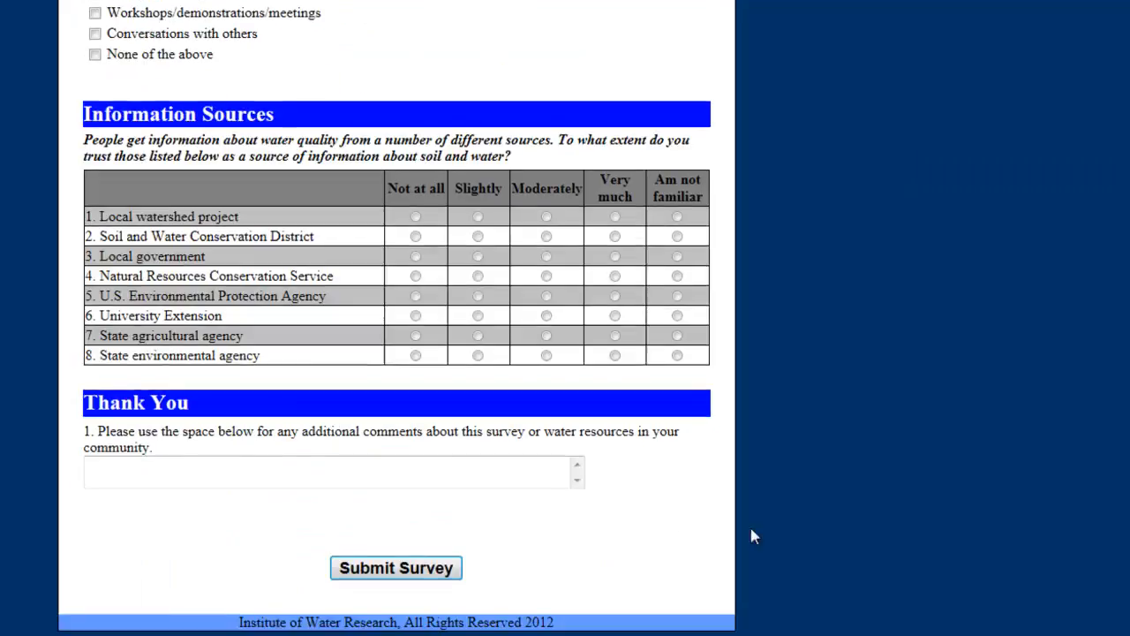
left_click(434, 566)
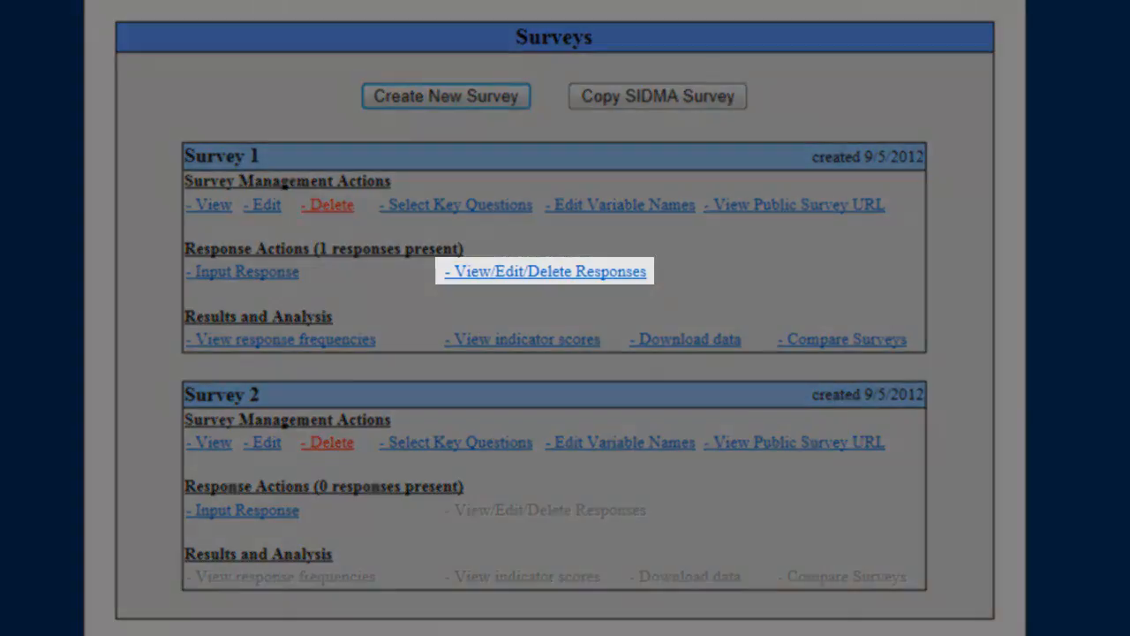
- View Response 1 of Survey 1, try changing the boating, swimming and aesthetics ratings to Good, and return to the response list
left_click(577, 276)
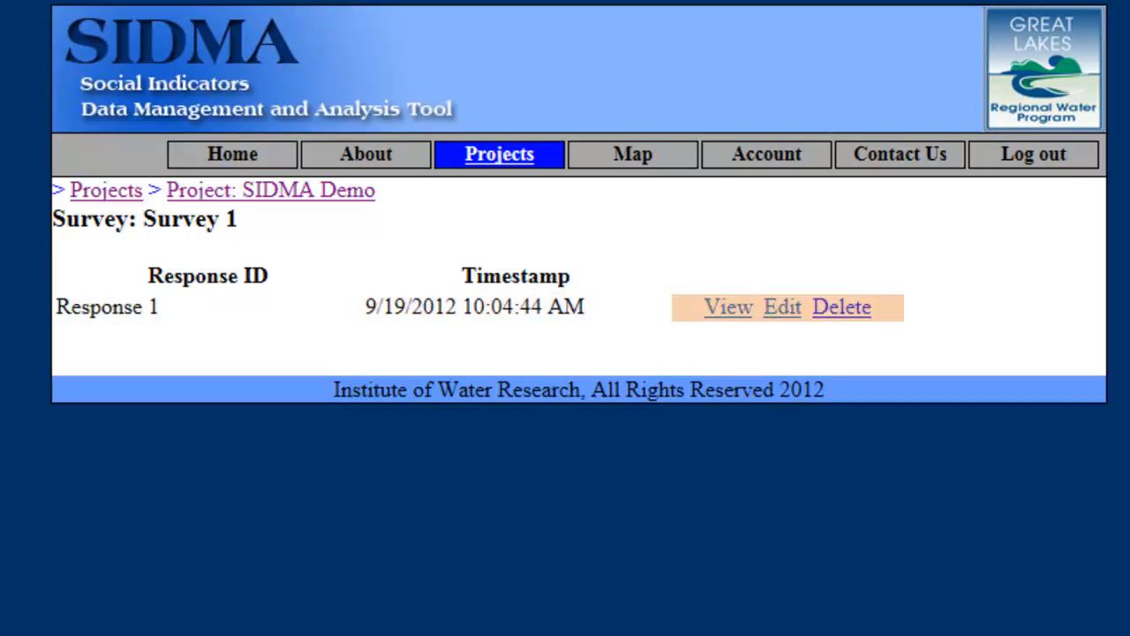
left_click(733, 309)
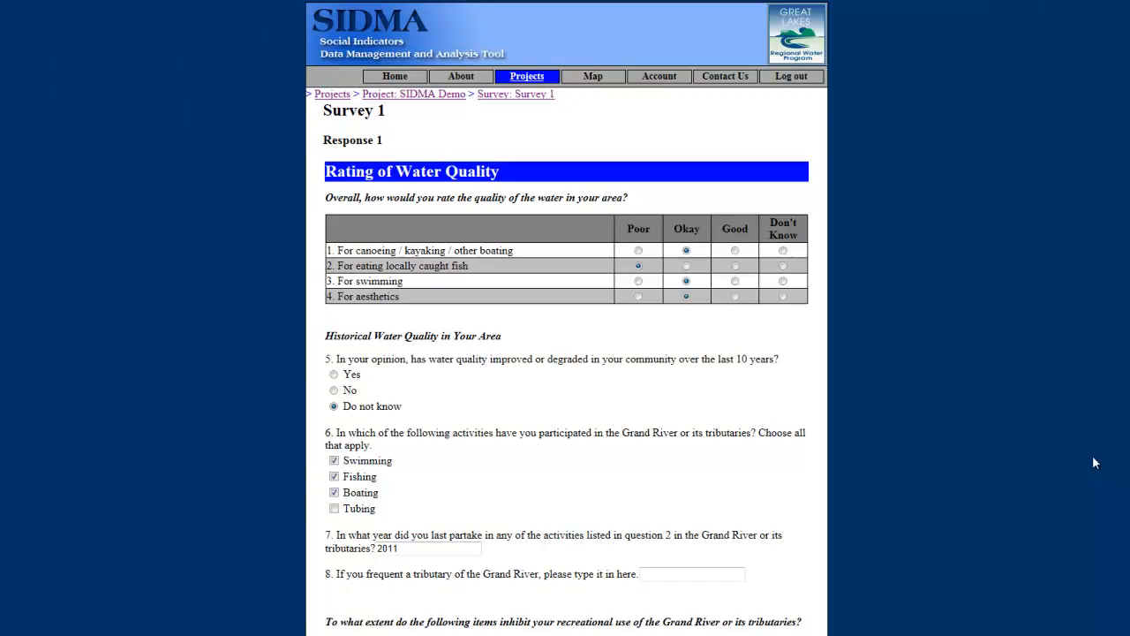
left_click(734, 251)
left_click(735, 281)
left_click(735, 297)
left_click(506, 100)
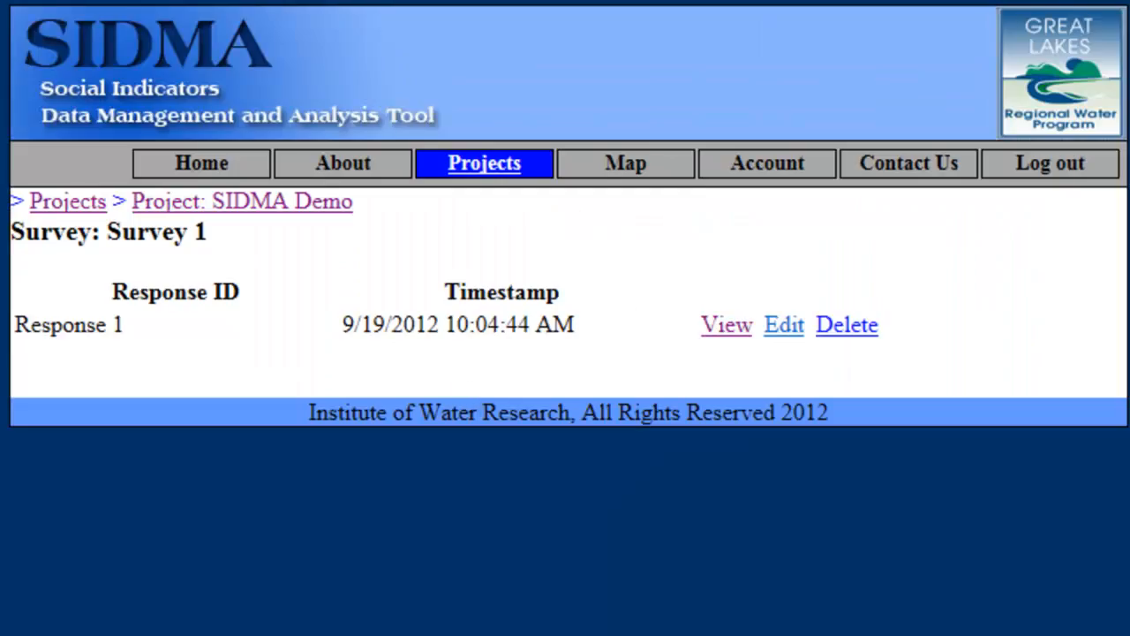
- Edit Response 1 to rate eating locally caught fish, swimming and aesthetics as Good, and save the response
left_click(669, 157)
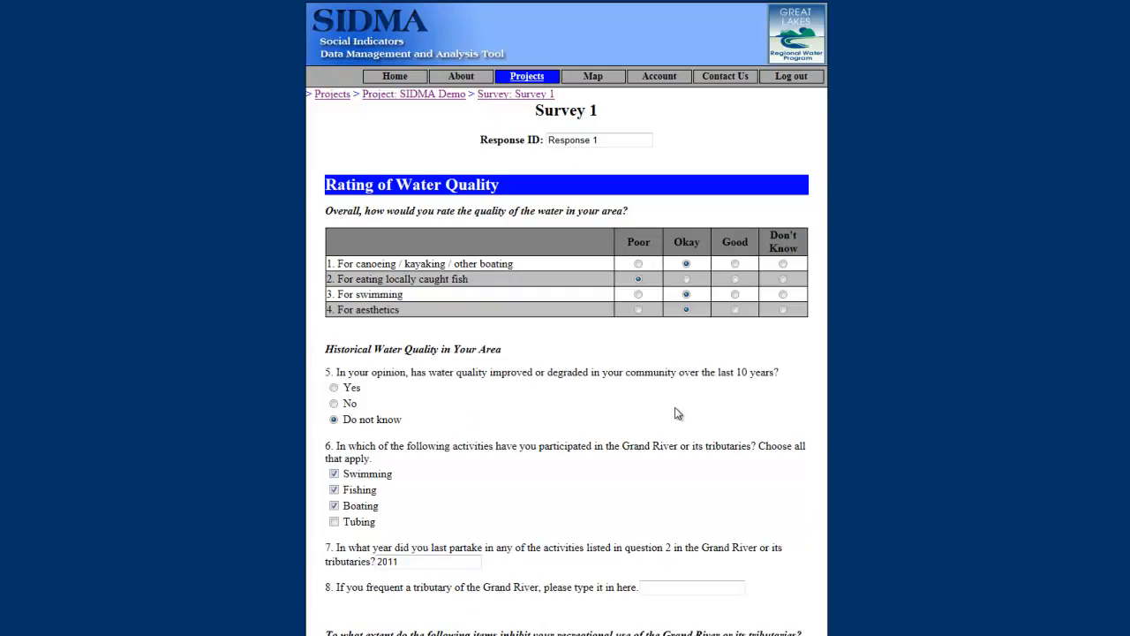
left_click(735, 279)
left_click(735, 294)
left_click(735, 309)
scroll(735, 309, "down", 20)
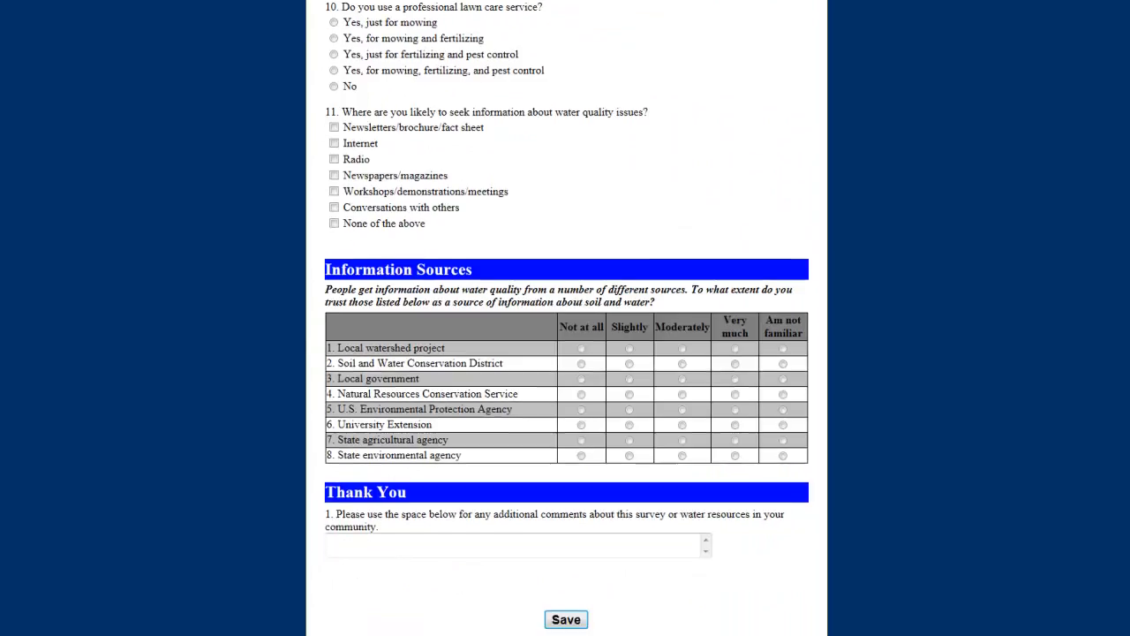
left_click(566, 620)
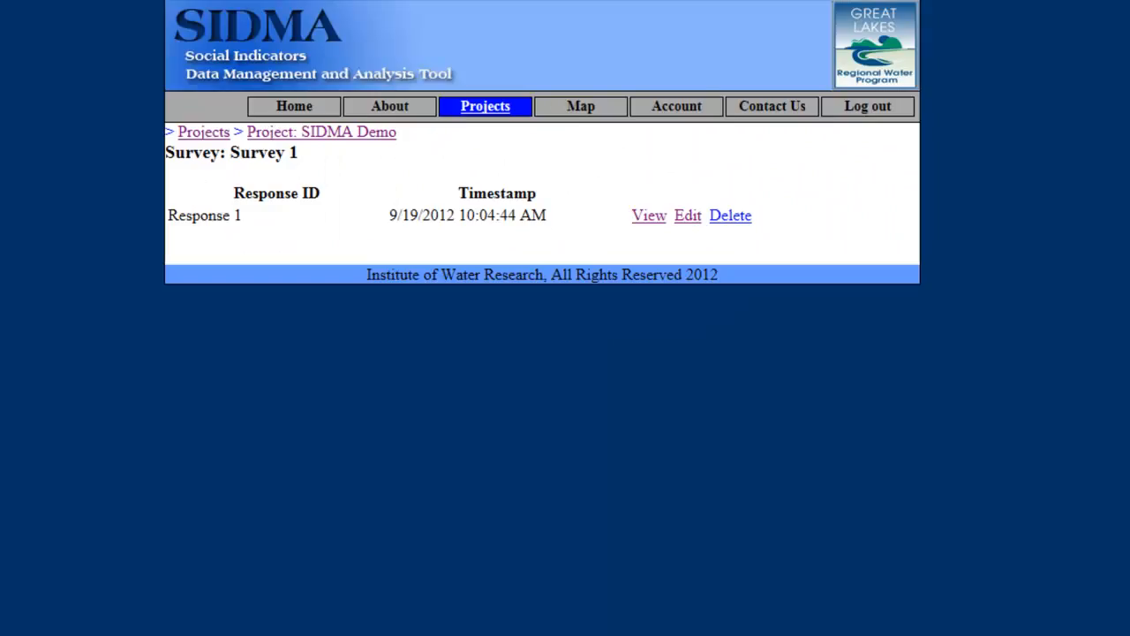
- Request deletion of Response 1 and cancel the confirmation
left_click(747, 219)
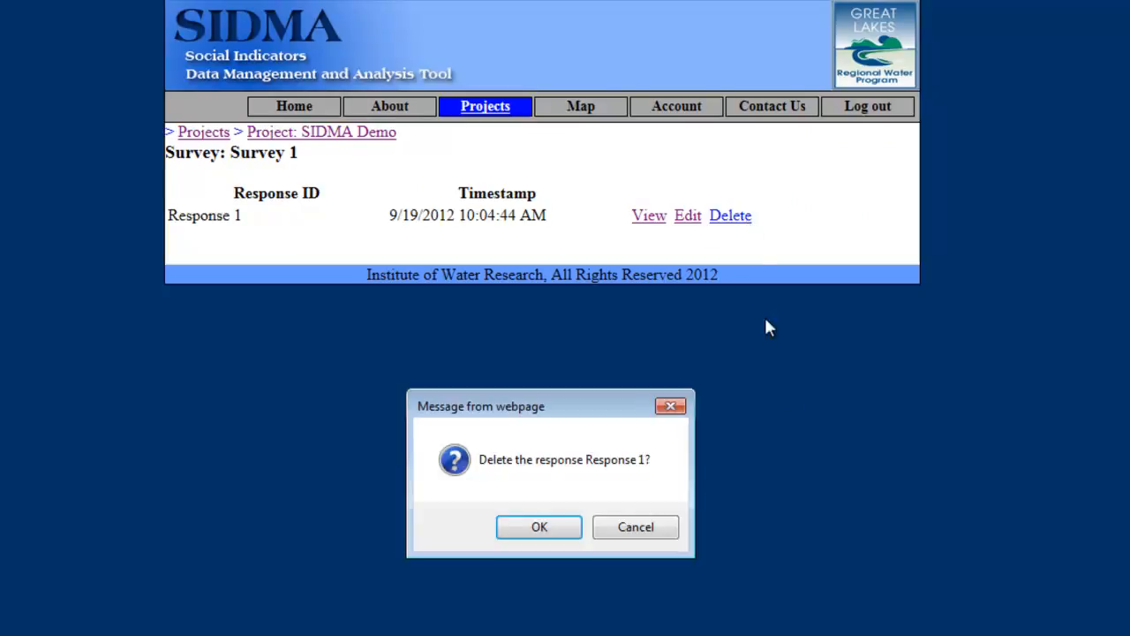
left_click(622, 535)
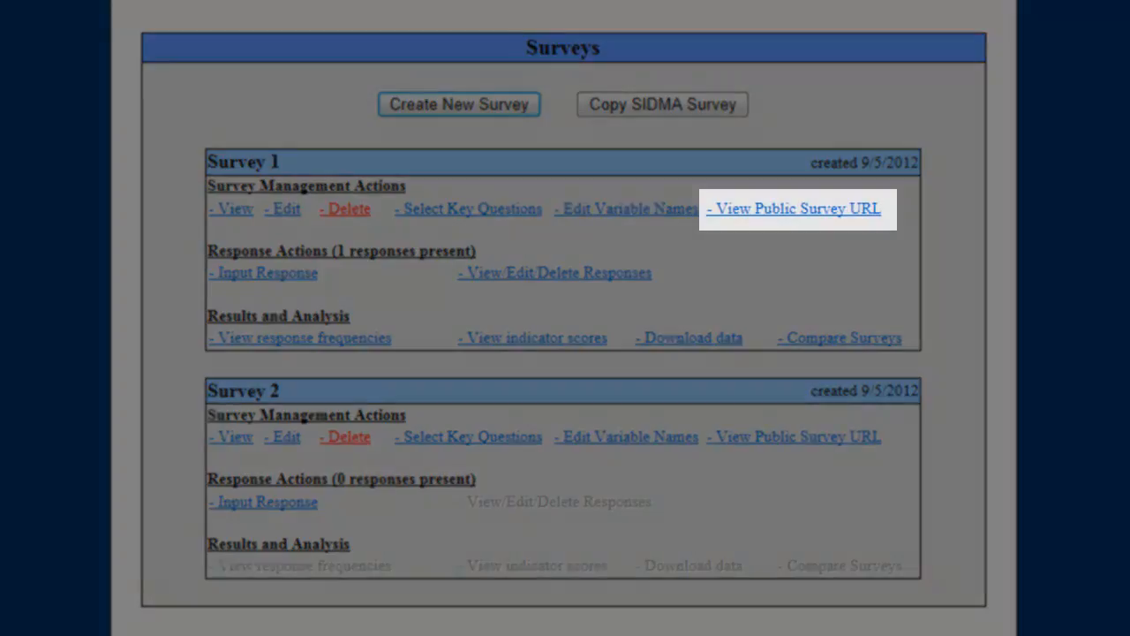
- Display the public survey URL of Survey 1 for distribution to potential respondents
left_click(837, 210)
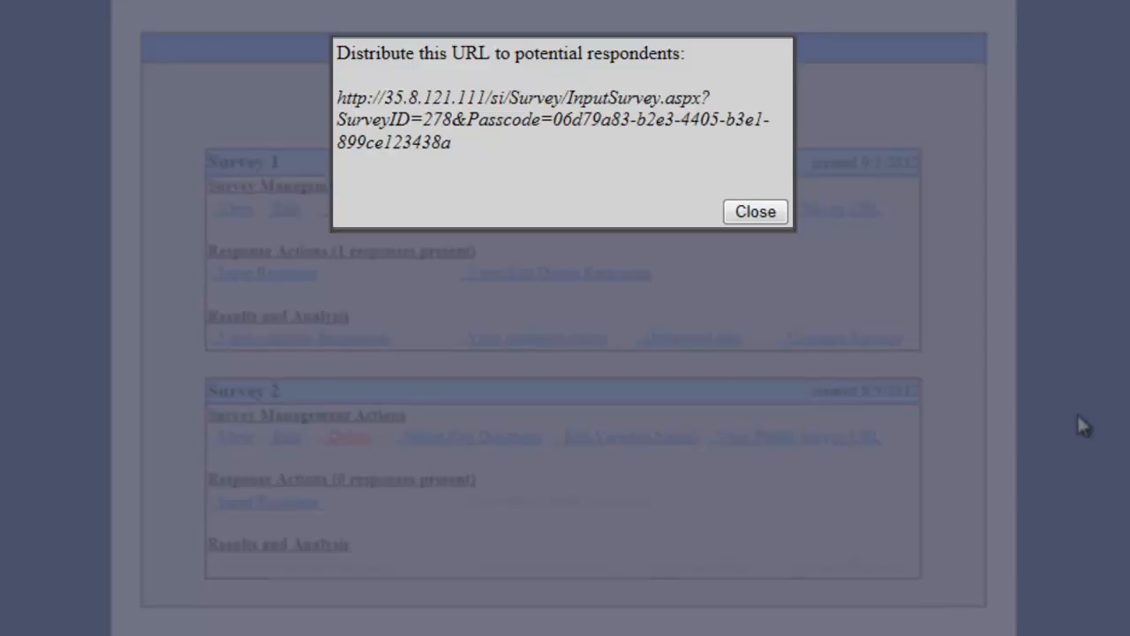